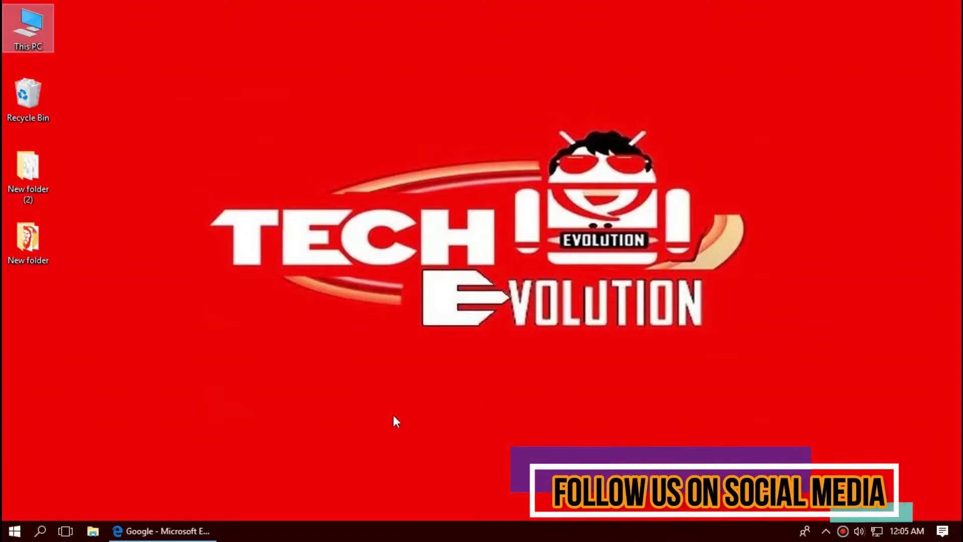
Rerun the Google search for xinput1_4.dll in Edge and open the DLL-files.com result
{"action": "left_click", "coordinate": [158, 535]}
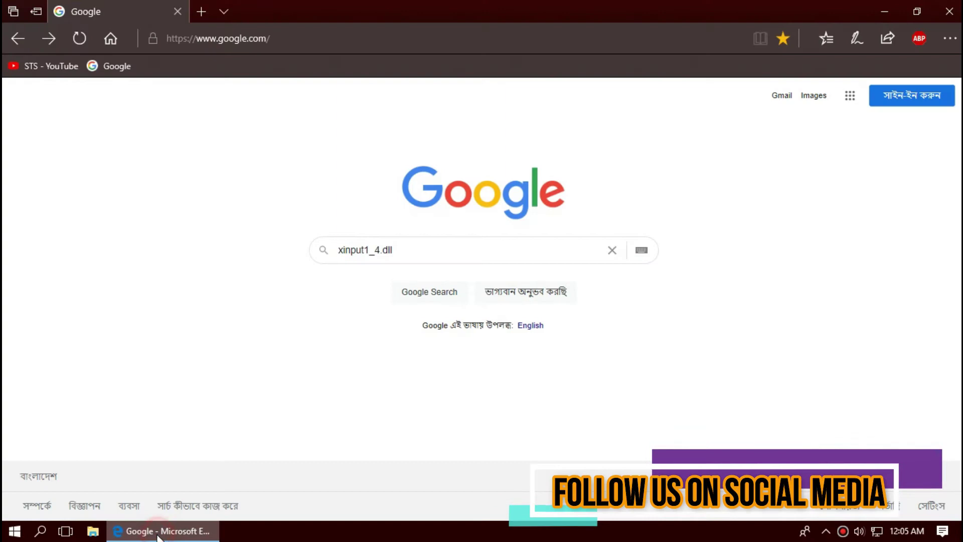
{"action": "left_click", "coordinate": [467, 248]}
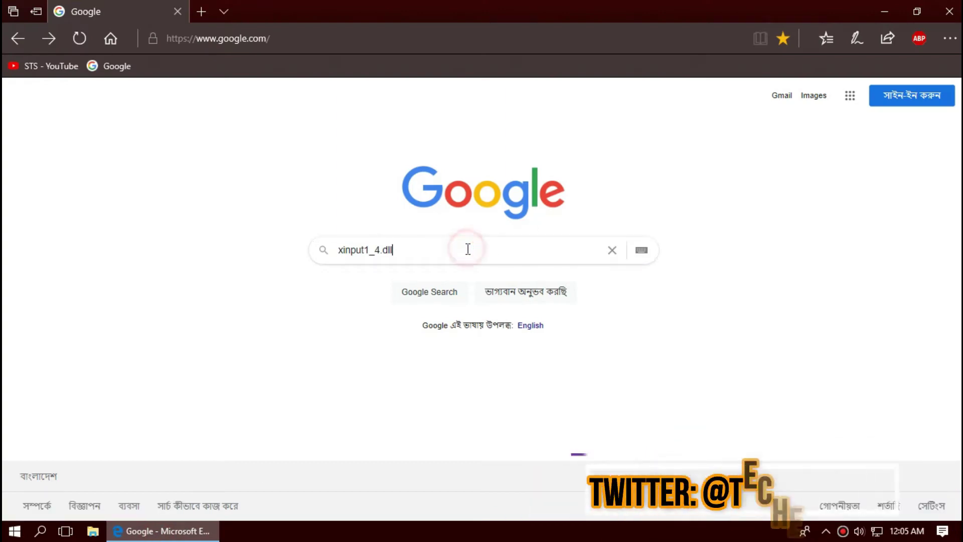
{"action": "key", "text": "Return"}
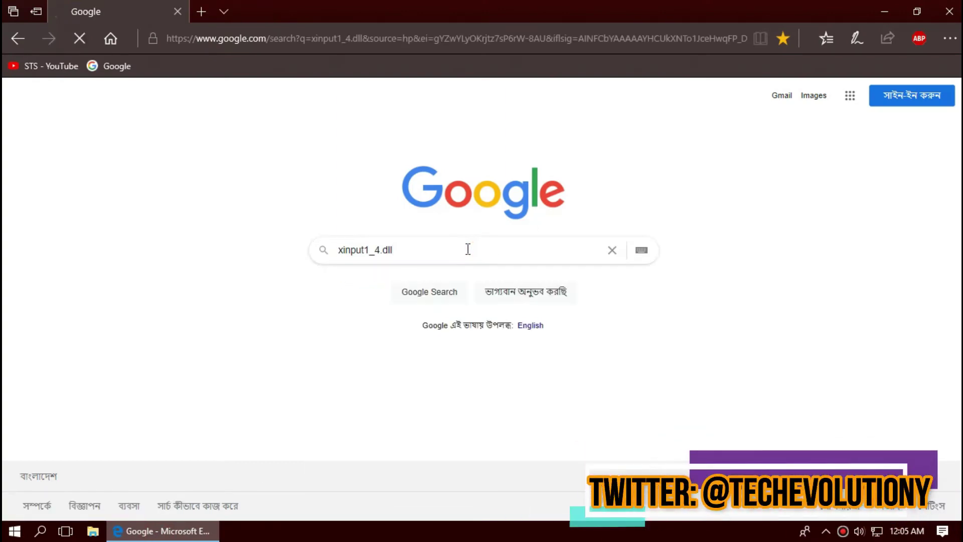
{"action": "left_click", "coordinate": [210, 211]}
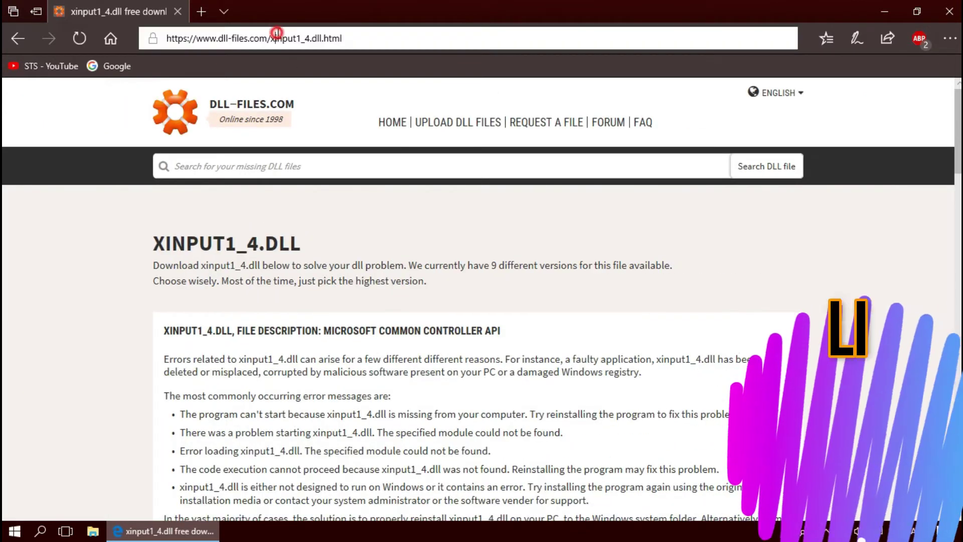
Scroll to the XINPUT1_4.DLL version list and highlight the 64-bit 10.0.14393.0 entry
{"action": "left_click", "coordinate": [277, 38]}
{"action": "scroll", "coordinate": [254, 219], "scroll_direction": "down", "scroll_amount": 10}
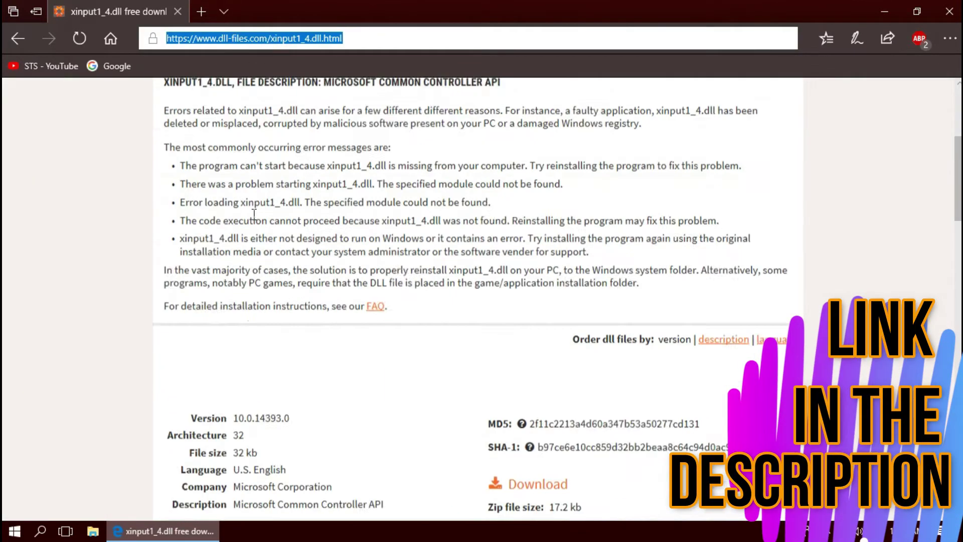
{"action": "left_click_drag", "start_coordinate": [250, 218], "coordinate": [216, 225]}
{"action": "left_click_drag", "start_coordinate": [271, 326], "coordinate": [223, 343]}
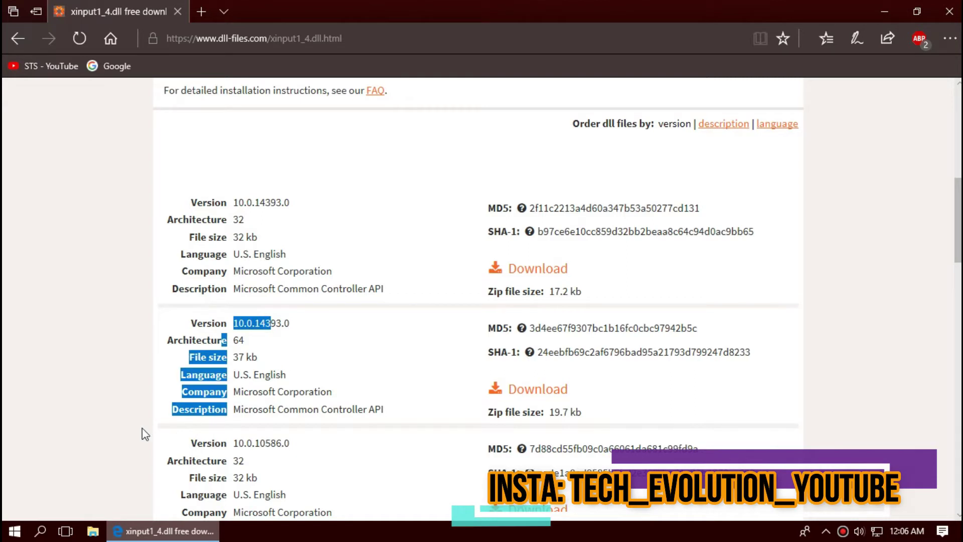
{"action": "key", "text": "super"}
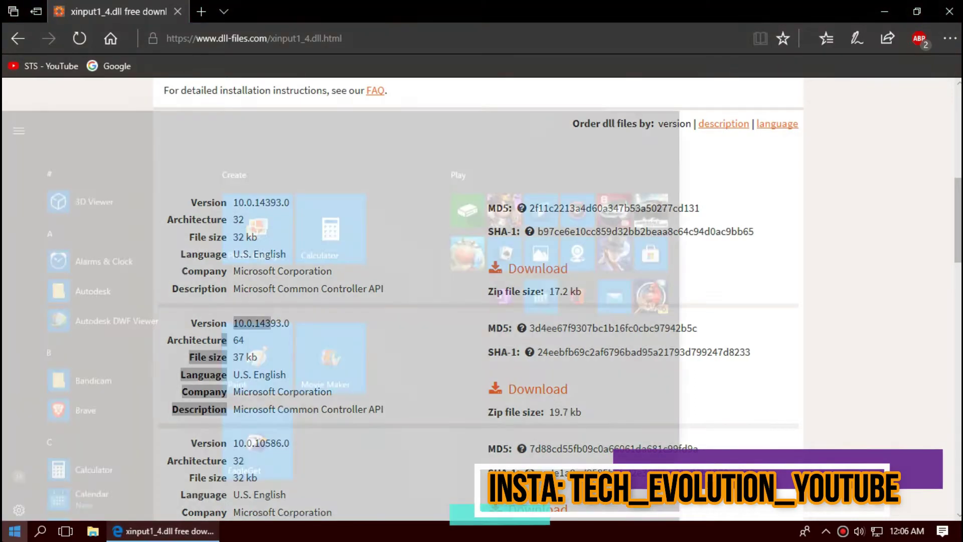
{"action": "type", "text": "sys"}
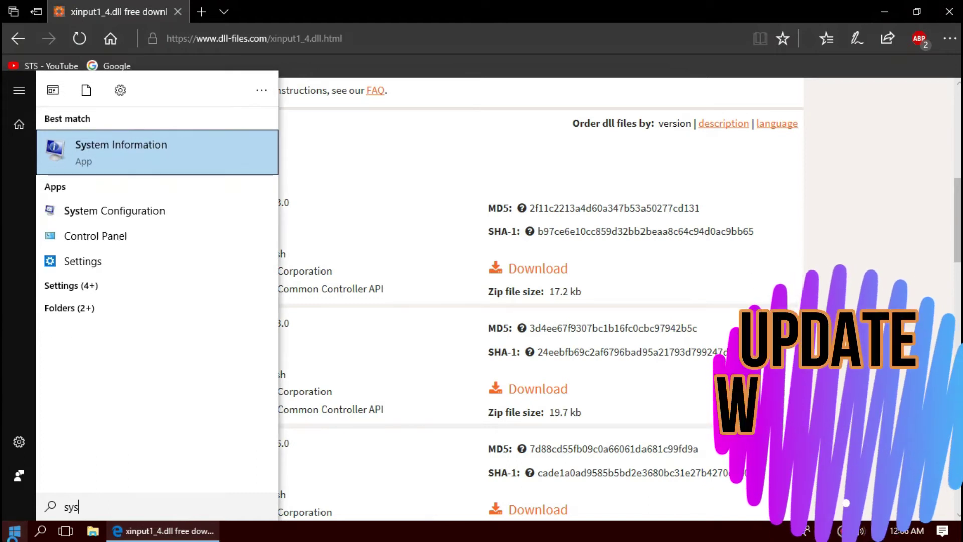
{"action": "key", "text": "Return"}
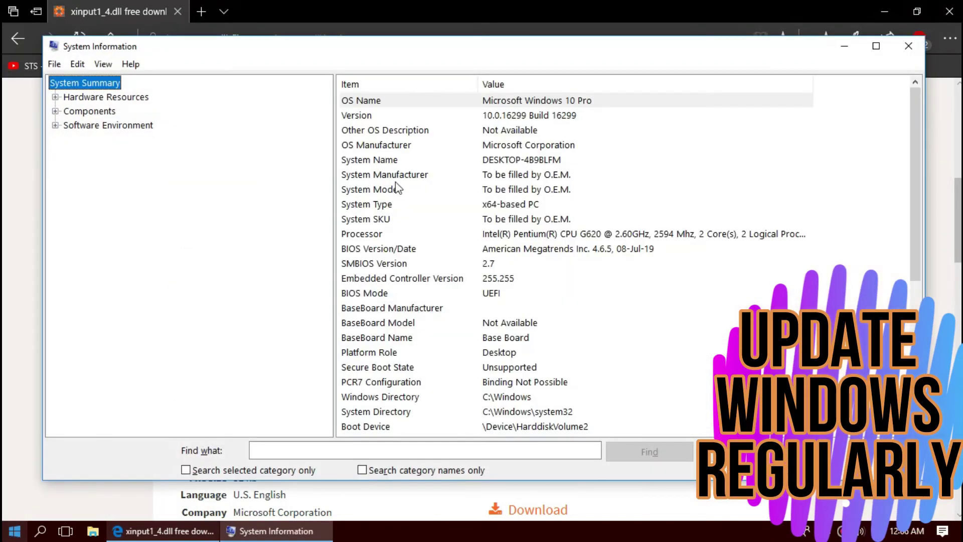
{"action": "left_click", "coordinate": [531, 204]}
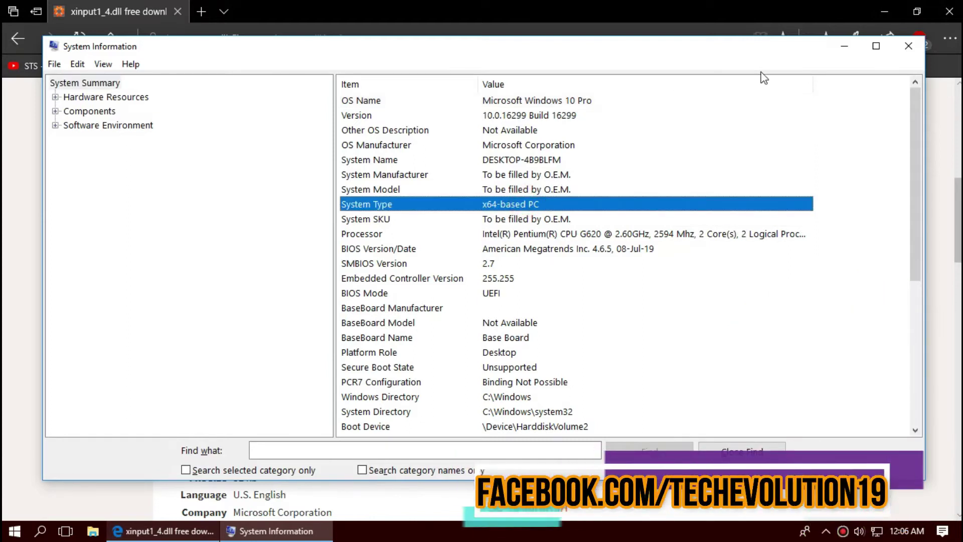
Download the 64-bit xinput1_4.zip and open it in WinRAR, showing README.txt and XInput1_4.dll
{"action": "left_click", "coordinate": [906, 48]}
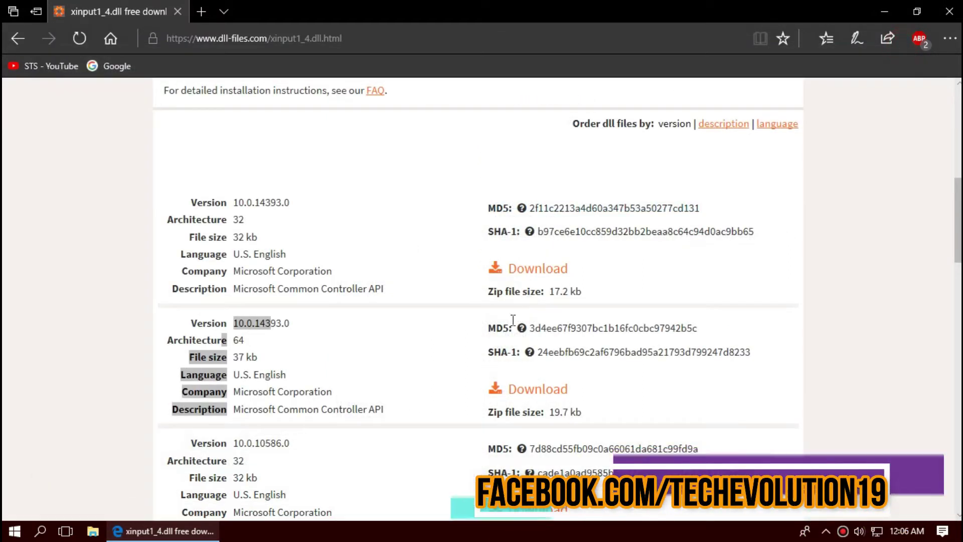
{"action": "left_click", "coordinate": [522, 389]}
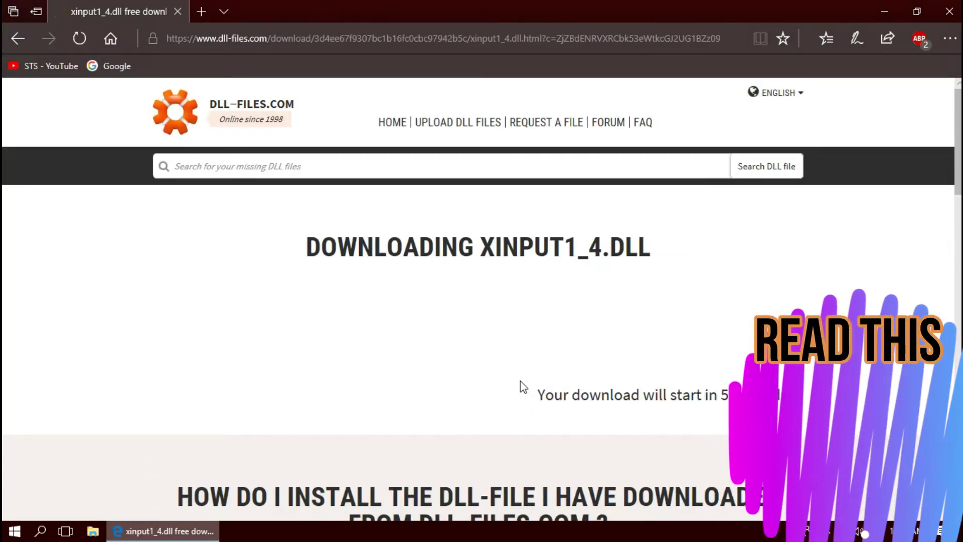
{"action": "scroll", "coordinate": [519, 381], "scroll_direction": "down", "scroll_amount": 3}
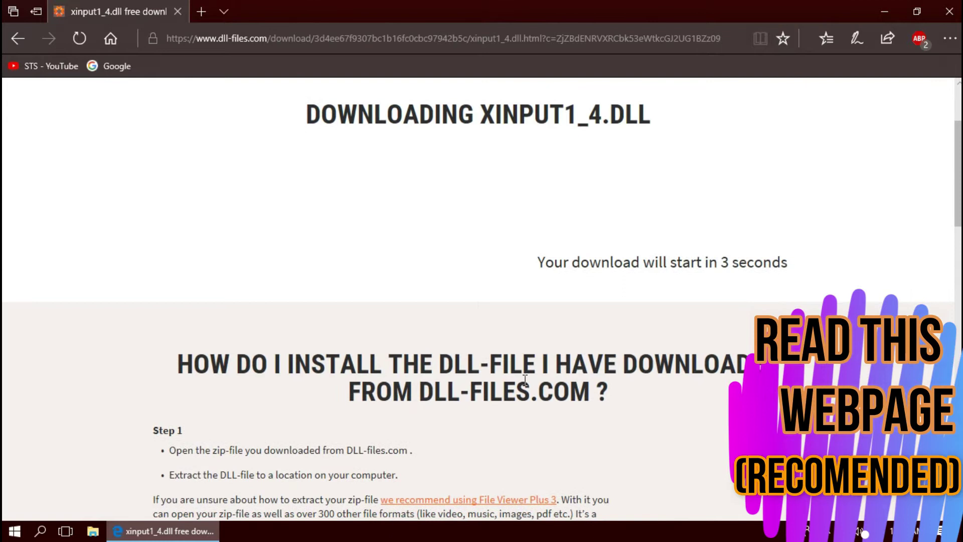
{"action": "scroll", "coordinate": [524, 380], "scroll_direction": "down", "scroll_amount": 5}
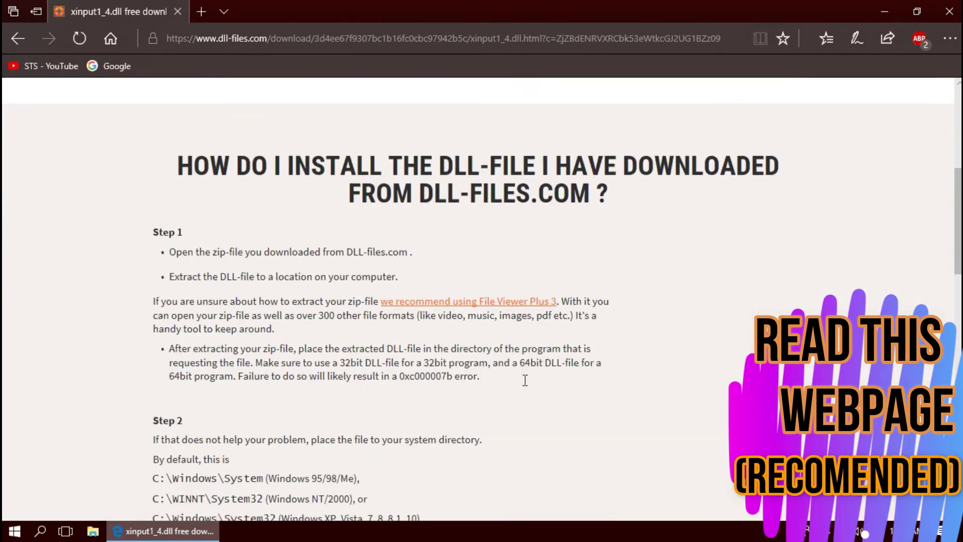
{"action": "scroll", "coordinate": [525, 381], "scroll_direction": "down", "scroll_amount": 3}
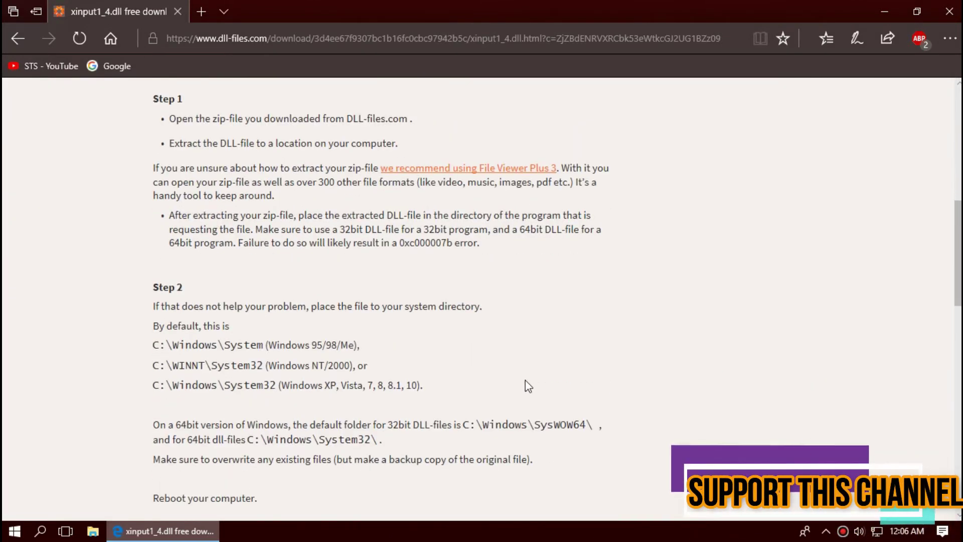
{"action": "scroll", "coordinate": [528, 386], "scroll_direction": "down", "scroll_amount": 3}
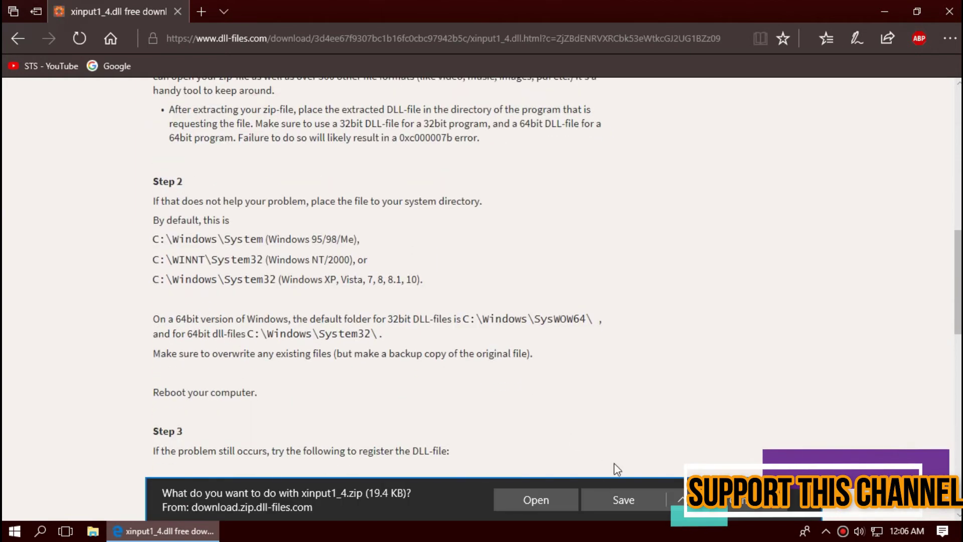
{"action": "left_click", "coordinate": [550, 494]}
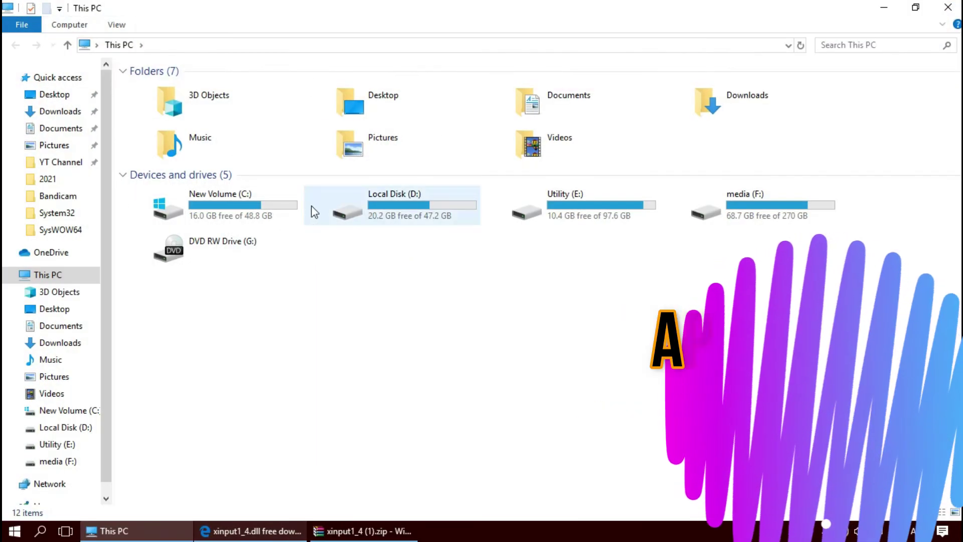
Go through New Volume (C:) and Windows into System32, then bring the xinput1_4 (1).zip archive forward
{"action": "left_click", "coordinate": [266, 208]}
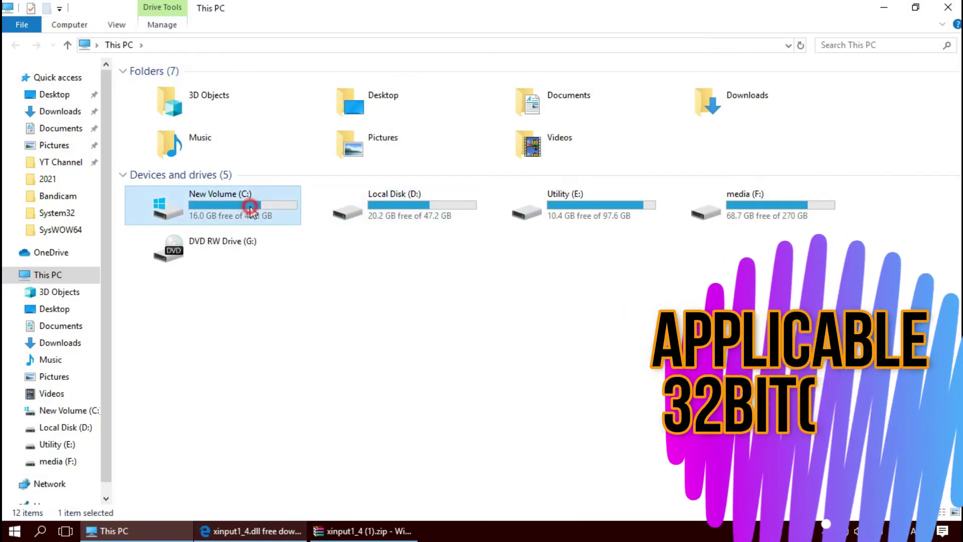
{"action": "double_click", "coordinate": [250, 206]}
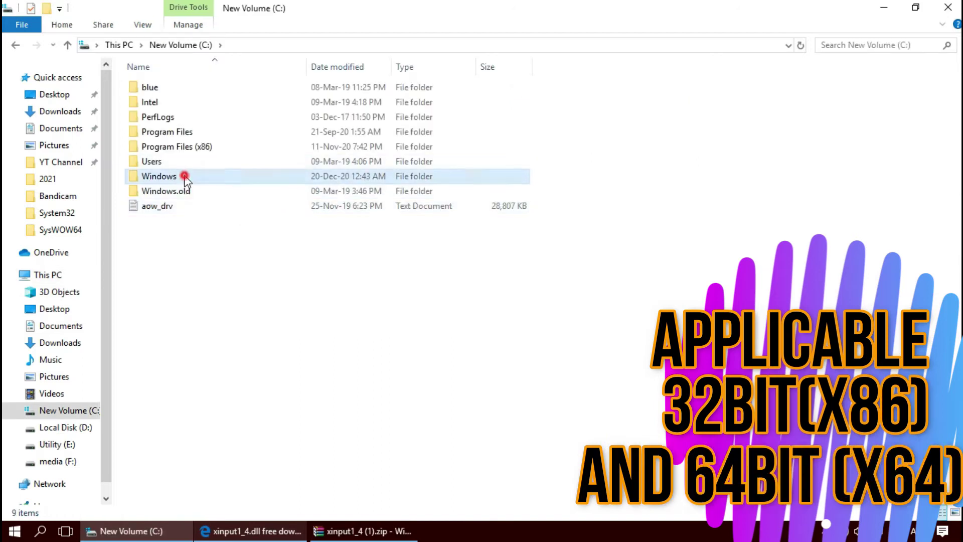
{"action": "double_click", "coordinate": [184, 176]}
{"action": "scroll", "coordinate": [381, 306], "scroll_direction": "down", "scroll_amount": 8}
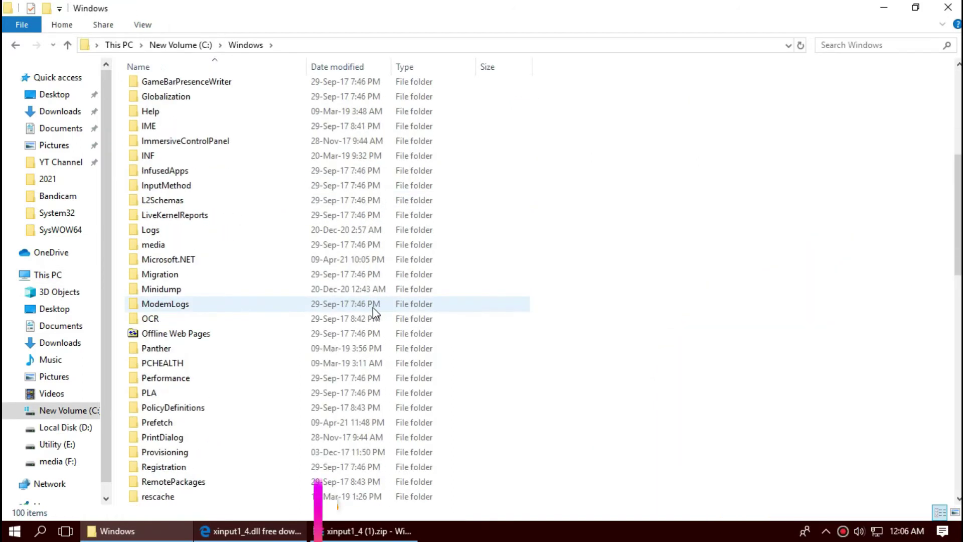
{"action": "scroll", "coordinate": [372, 307], "scroll_direction": "down", "scroll_amount": 4}
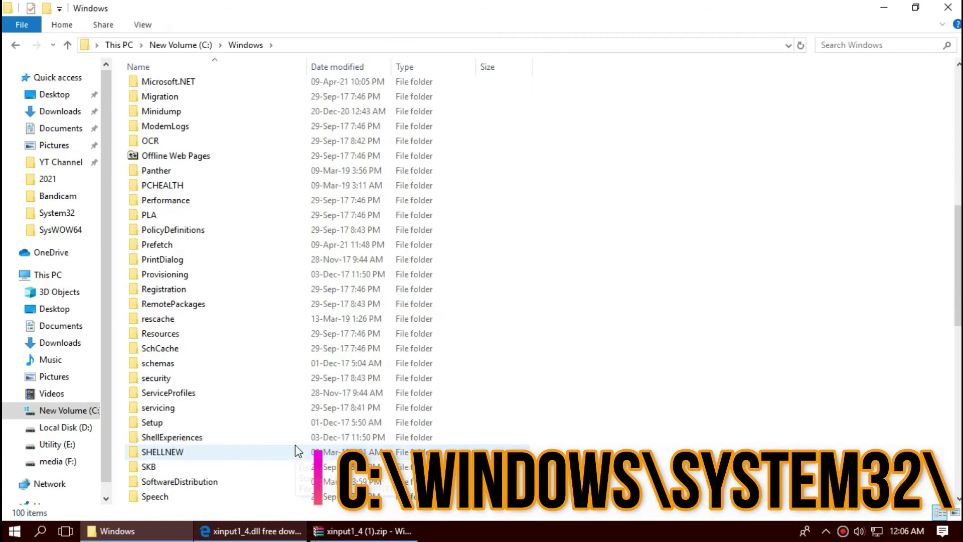
{"action": "scroll", "coordinate": [256, 445], "scroll_direction": "down", "scroll_amount": 4}
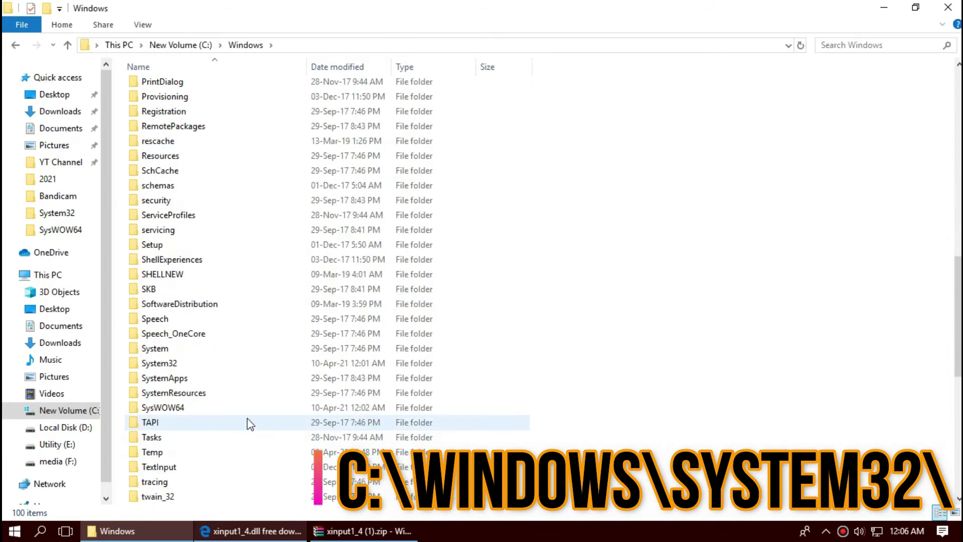
{"action": "left_click", "coordinate": [200, 362]}
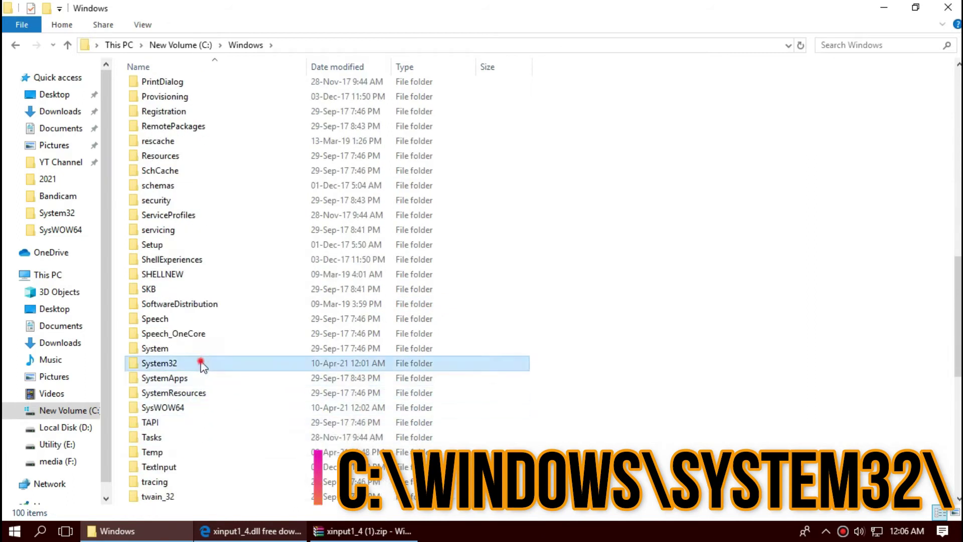
{"action": "double_click", "coordinate": [200, 362]}
{"action": "left_click", "coordinate": [377, 533]}
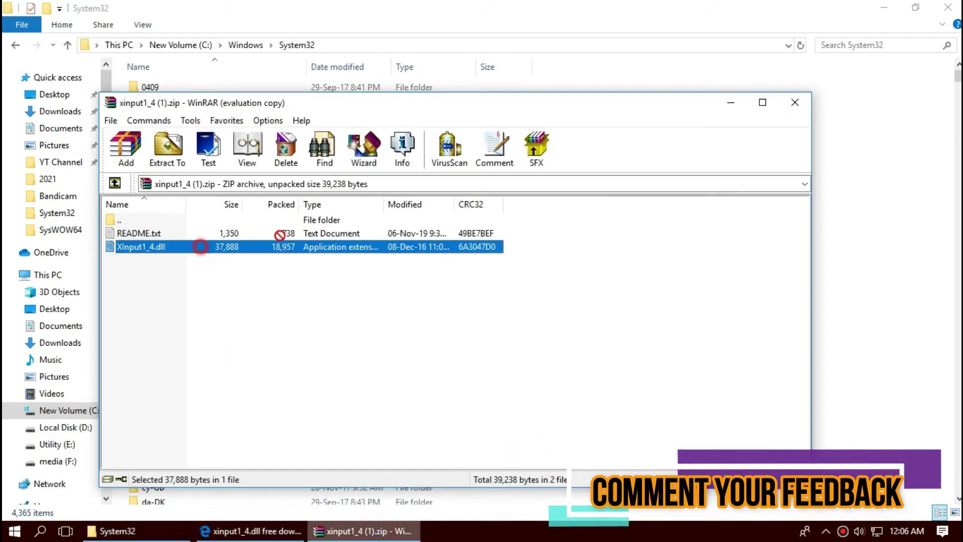
Move XInput1_4.dll from the archive into System32, replacing the existing file with administrator permission
{"action": "left_click_drag", "start_coordinate": [885, 211], "coordinate": [886, 211]}
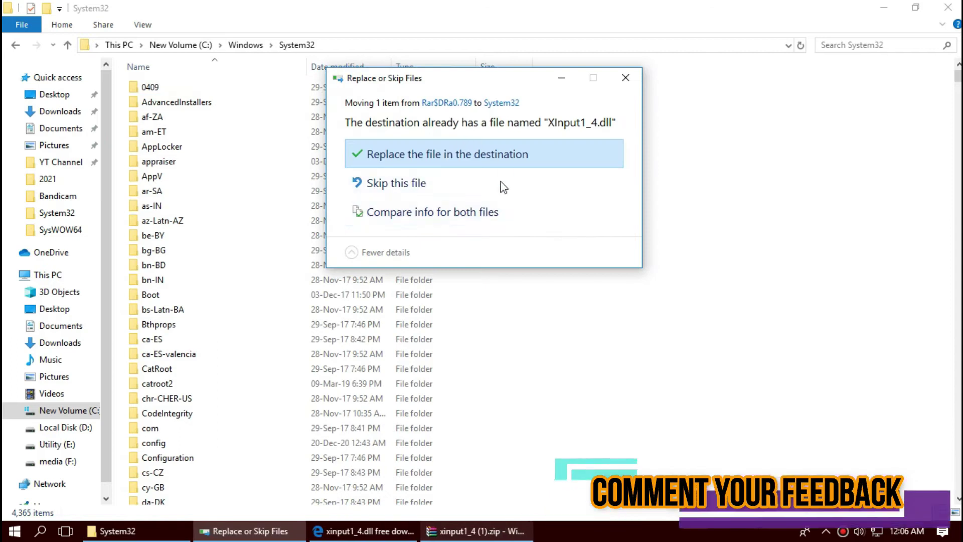
{"action": "left_click", "coordinate": [470, 152]}
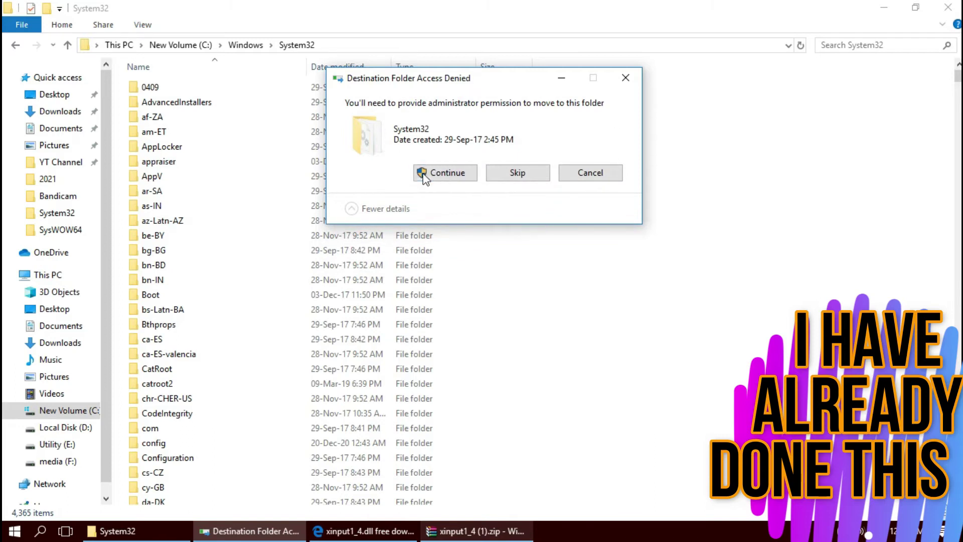
{"action": "left_click", "coordinate": [426, 173]}
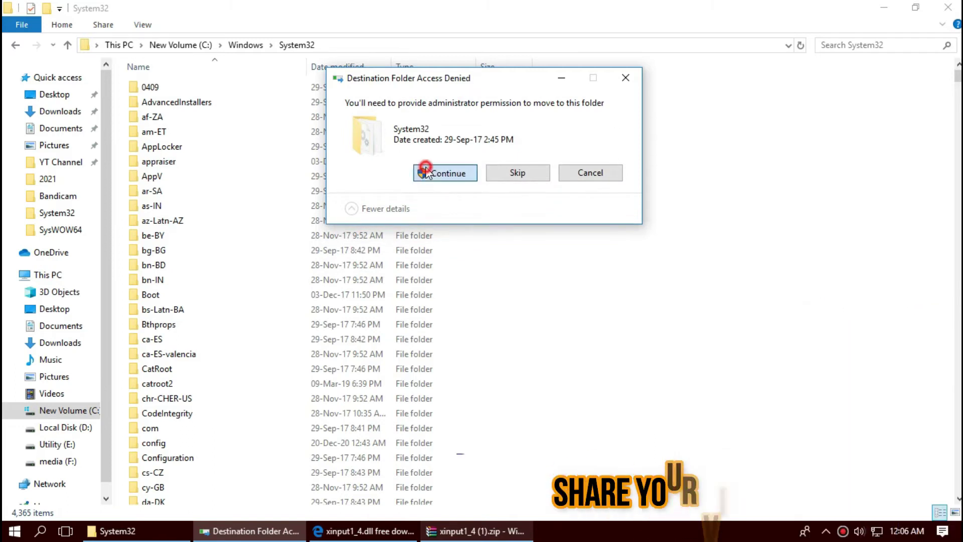
{"action": "left_click", "coordinate": [918, 42]}
Search System32 for 'xinput1_' and select XInput1_4.dll in the results
{"action": "left_click", "coordinate": [876, 47]}
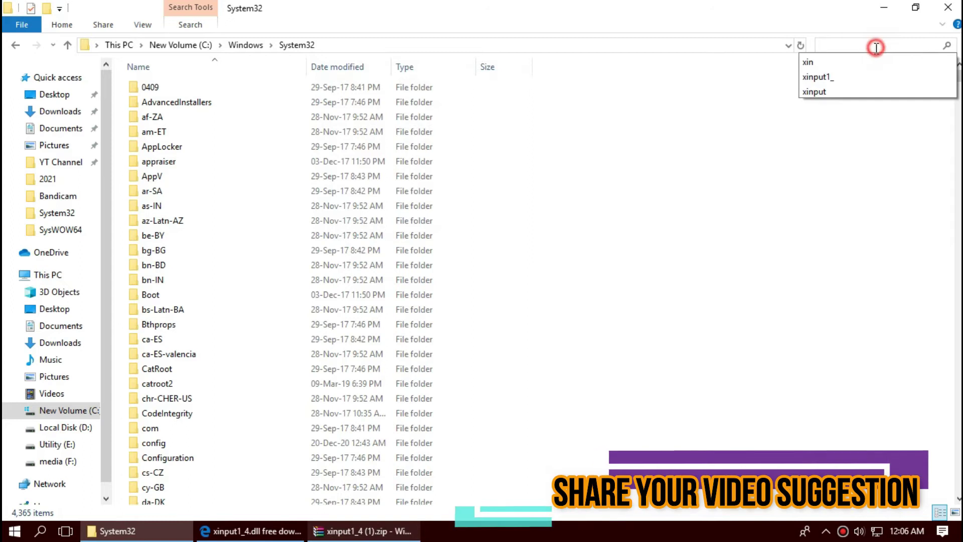
{"action": "left_click", "coordinate": [839, 76]}
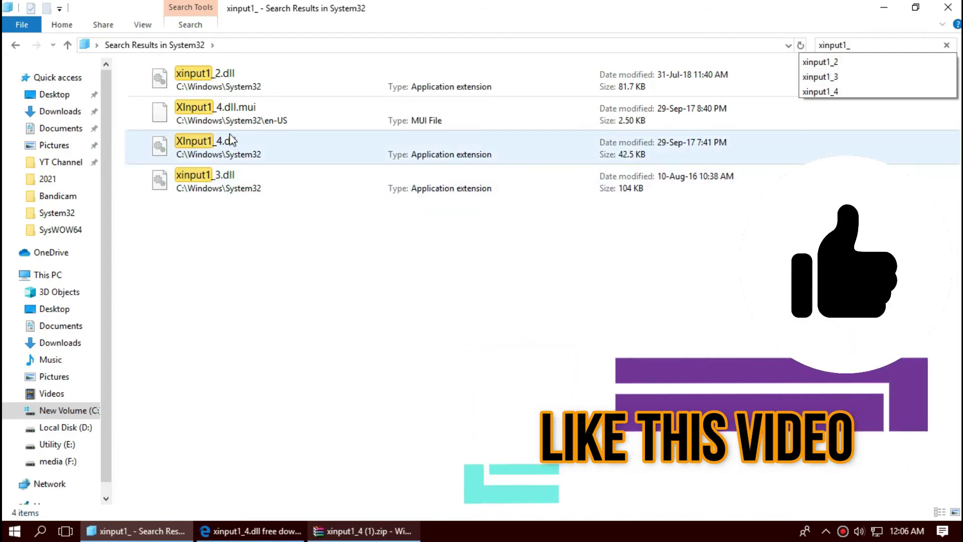
{"action": "left_click", "coordinate": [239, 154]}
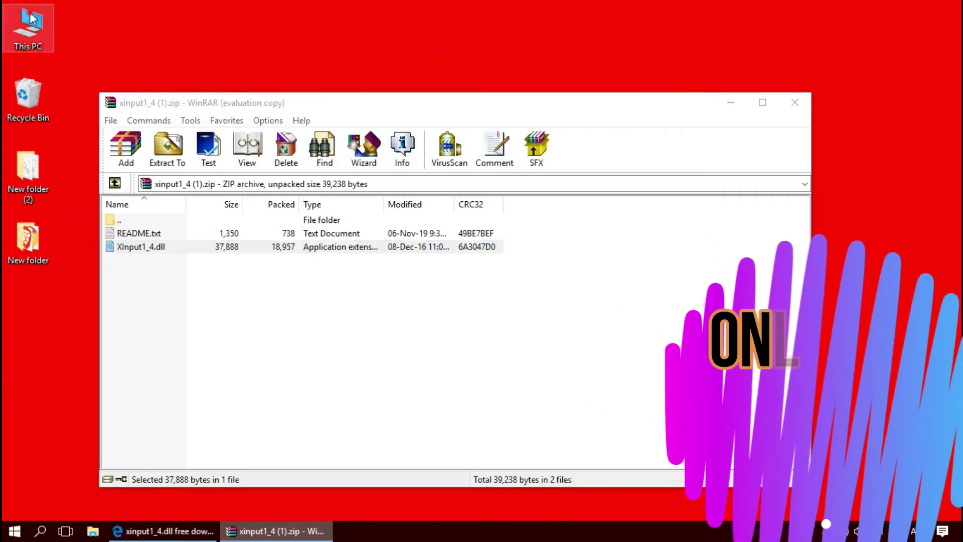
Go from This PC through New Volume (C:) and Windows into the SysWOW64 folder
{"action": "double_click", "coordinate": [31, 18]}
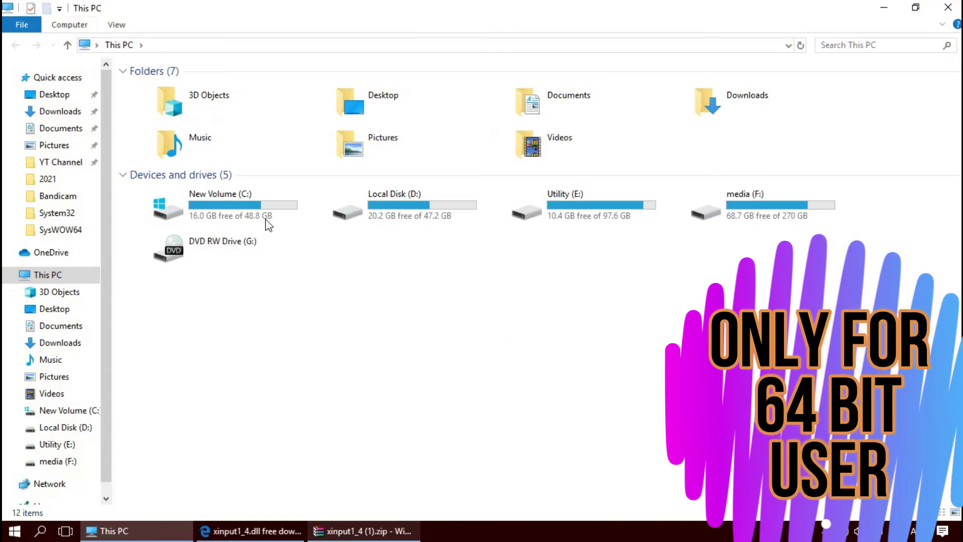
{"action": "left_click", "coordinate": [241, 209]}
{"action": "double_click", "coordinate": [240, 210]}
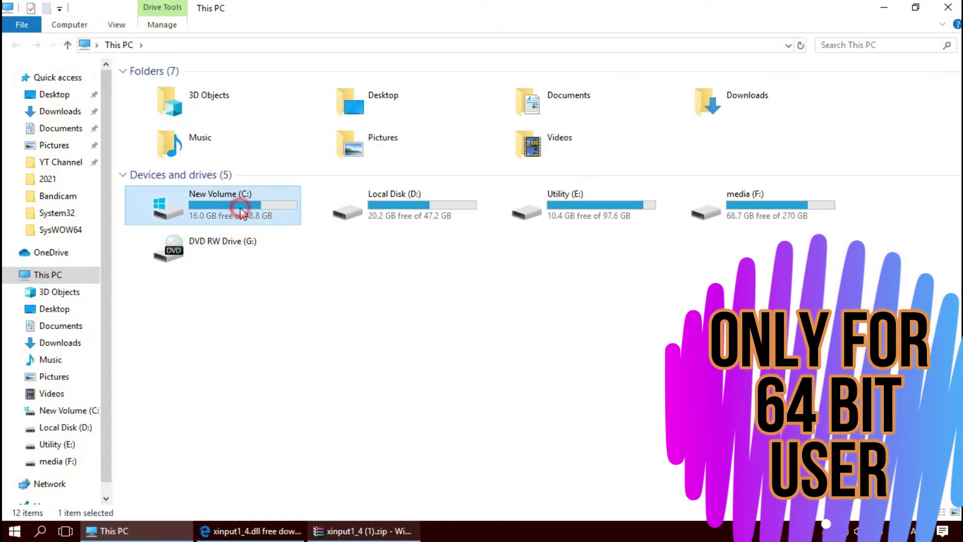
{"action": "double_click", "coordinate": [190, 177]}
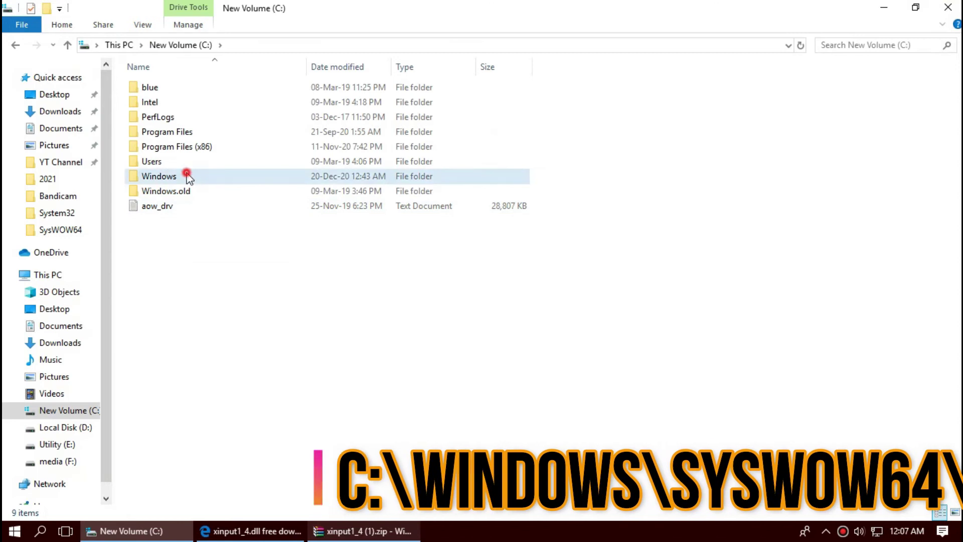
{"action": "scroll", "coordinate": [533, 339], "scroll_direction": "down", "scroll_amount": 5}
{"action": "scroll", "coordinate": [516, 342], "scroll_direction": "down", "scroll_amount": 3}
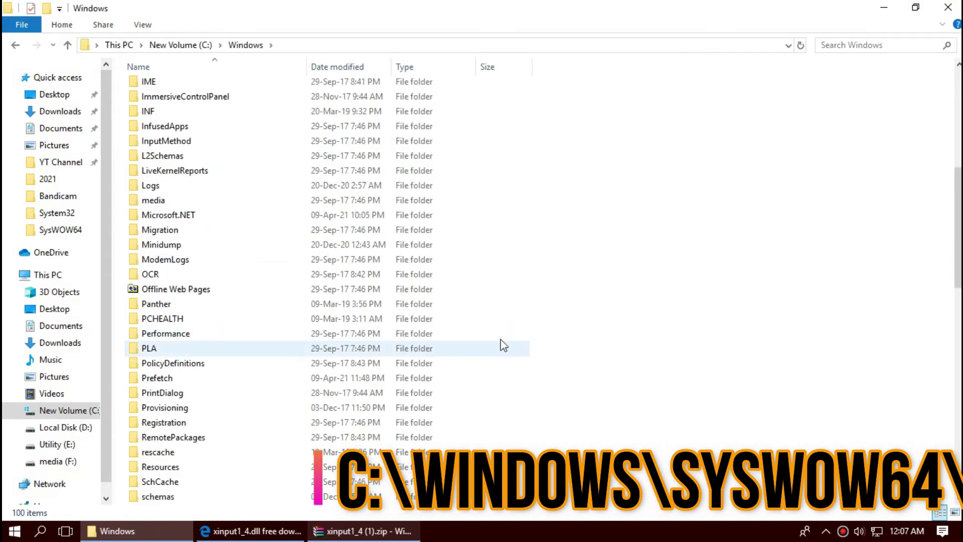
{"action": "scroll", "coordinate": [208, 431], "scroll_direction": "down", "scroll_amount": 4}
{"action": "scroll", "coordinate": [209, 430], "scroll_direction": "down", "scroll_amount": 4}
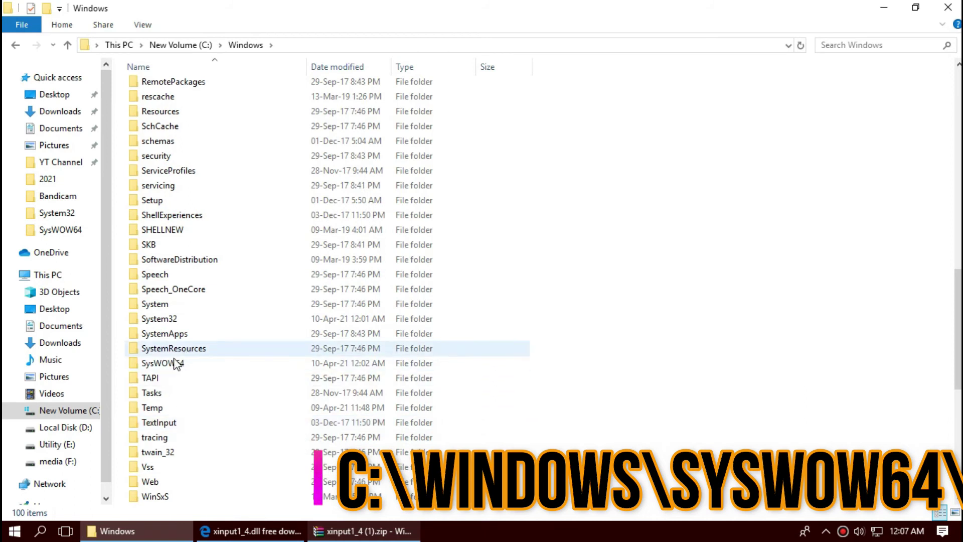
{"action": "double_click", "coordinate": [163, 363]}
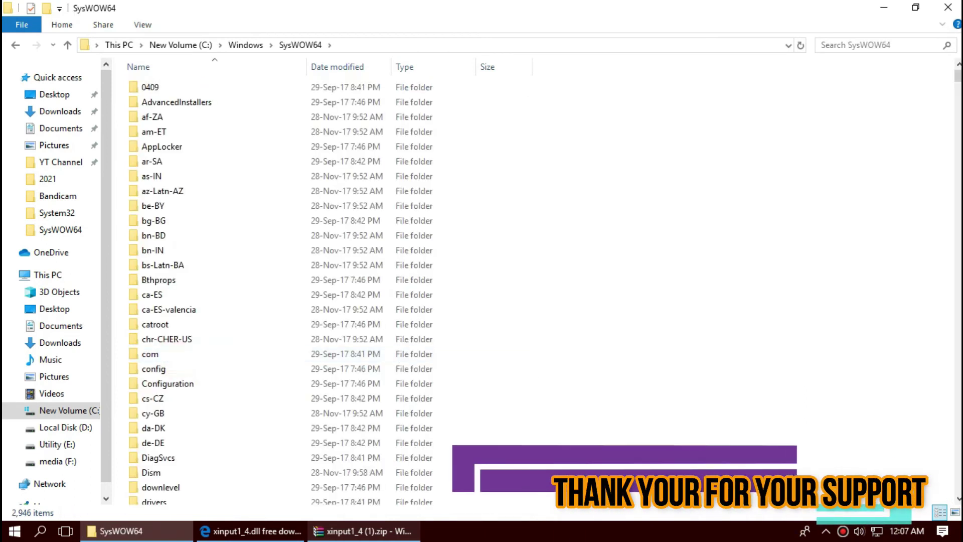
Move XInput1_4.dll from the zip archive into SysWOW64, replacing the existing copy as administrator
{"action": "left_click", "coordinate": [373, 535]}
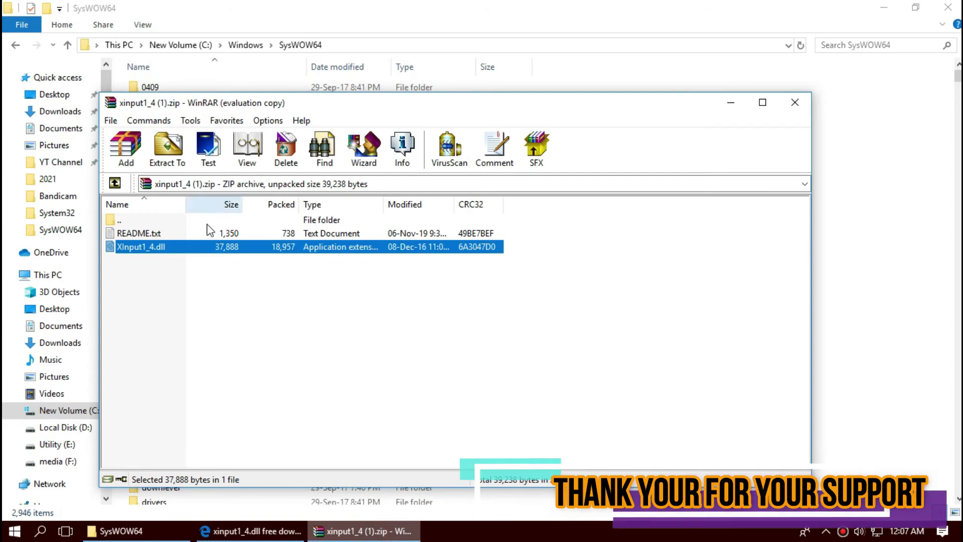
{"action": "left_click_drag", "start_coordinate": [179, 254], "coordinate": [896, 265]}
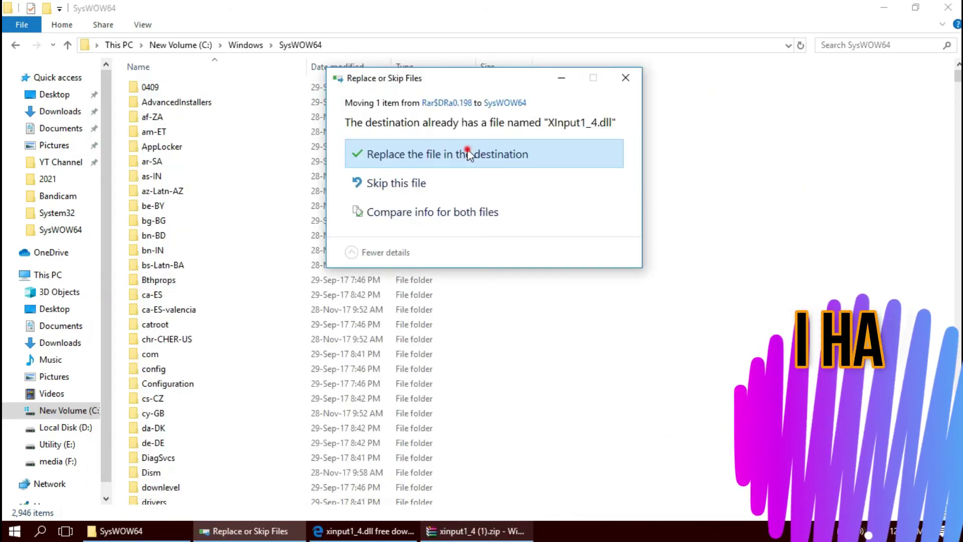
{"action": "left_click", "coordinate": [468, 154]}
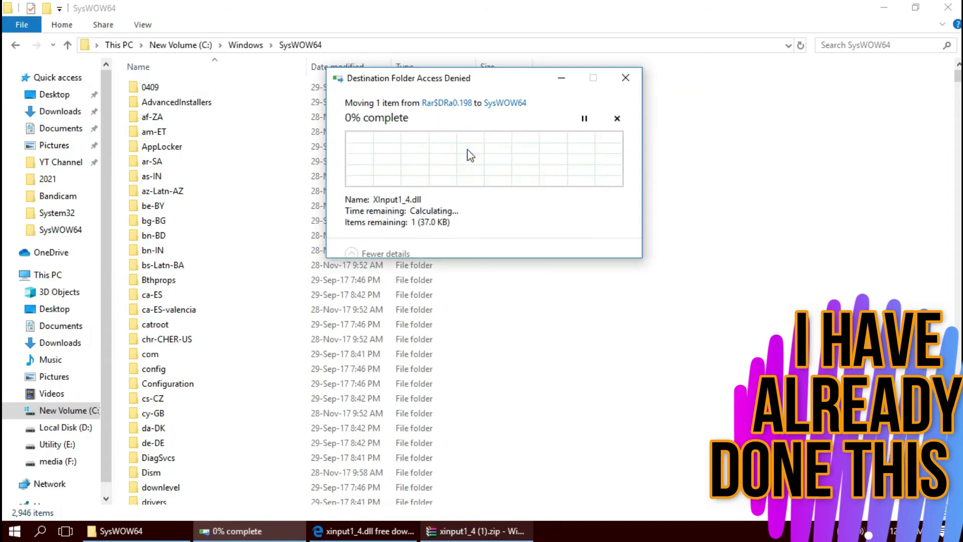
{"action": "left_click", "coordinate": [429, 173]}
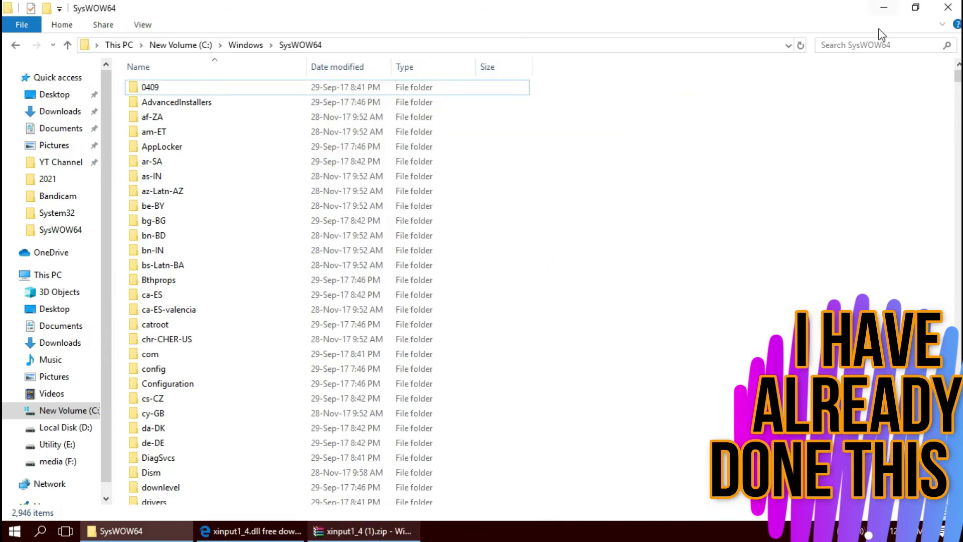
{"action": "left_click", "coordinate": [880, 45]}
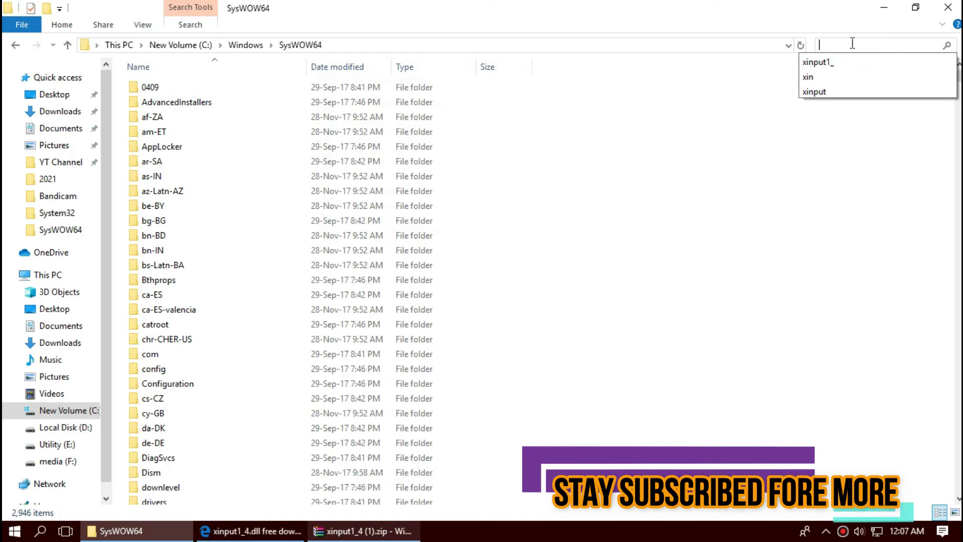
Search SysWOW64 for 'xinput1_', check XInput1_4.dll's size, and close the window
{"action": "left_click", "coordinate": [847, 62]}
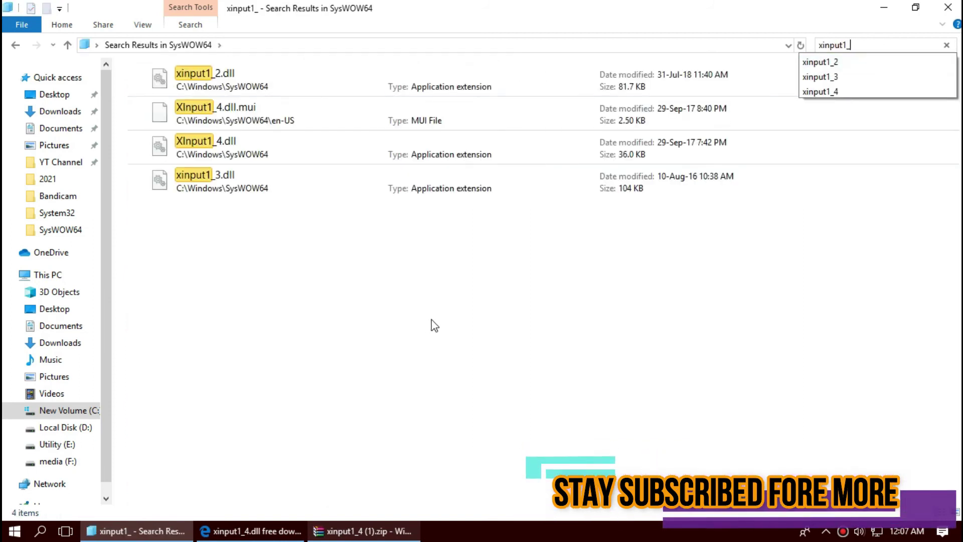
{"action": "left_click", "coordinate": [259, 150]}
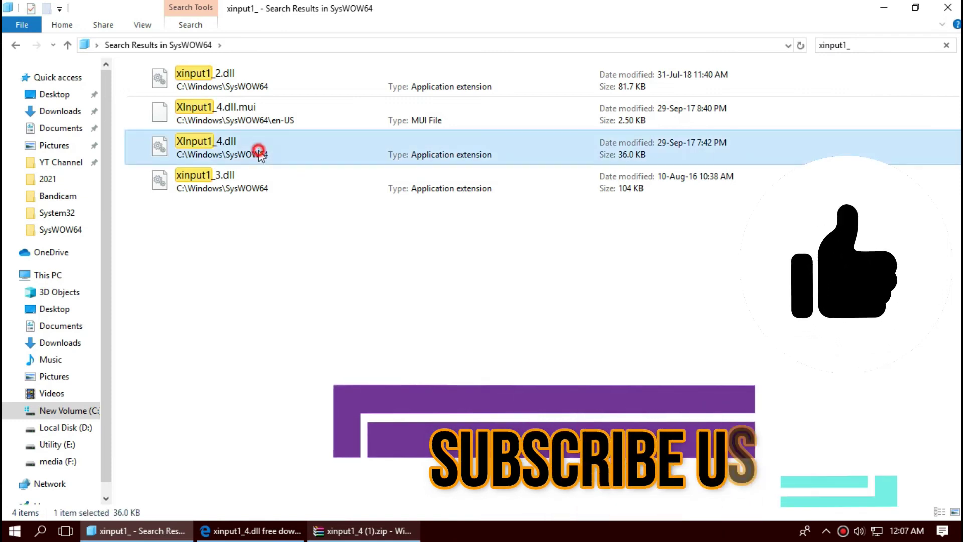
{"action": "left_click", "coordinate": [957, 6]}
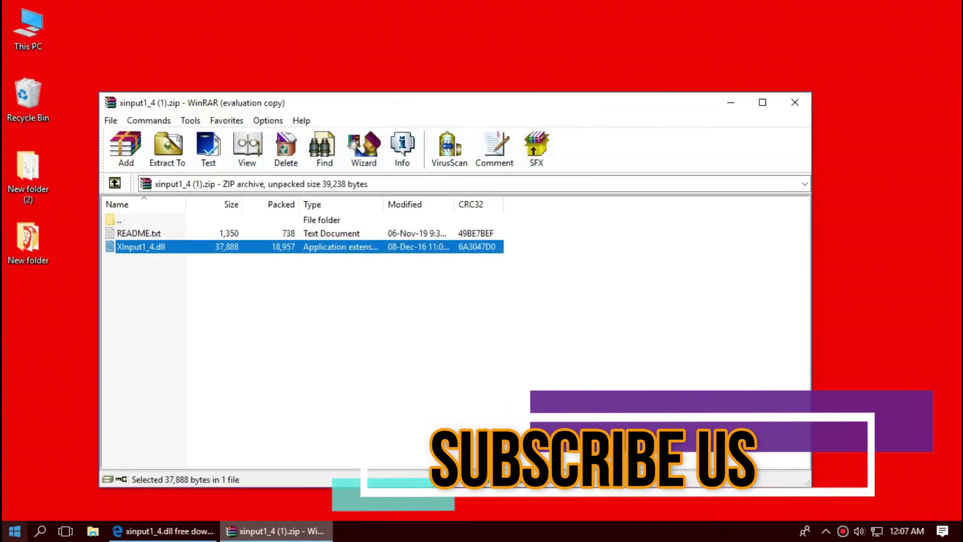
Show the Start menu's power options: Sleep, Shut down and Restart
{"action": "left_click", "coordinate": [15, 531]}
{"action": "left_click", "coordinate": [18, 504]}
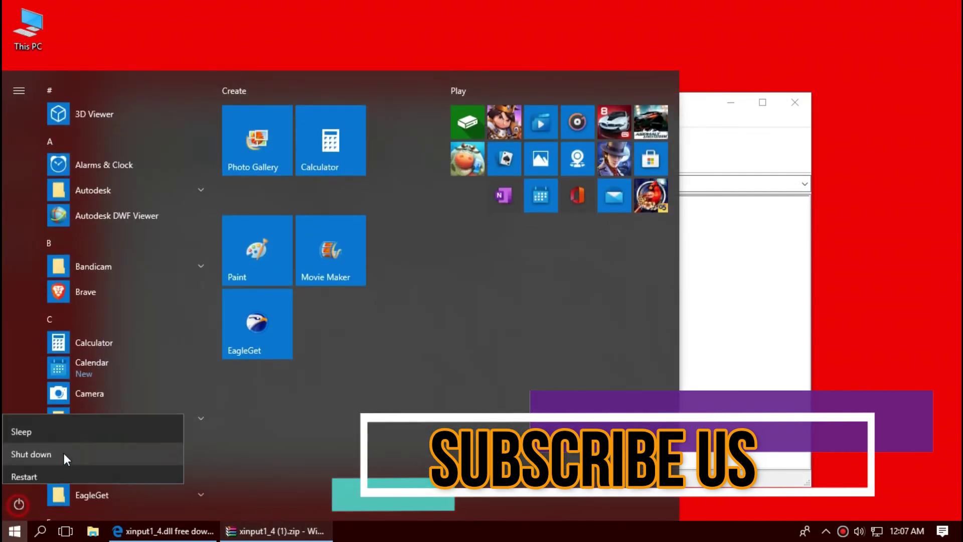